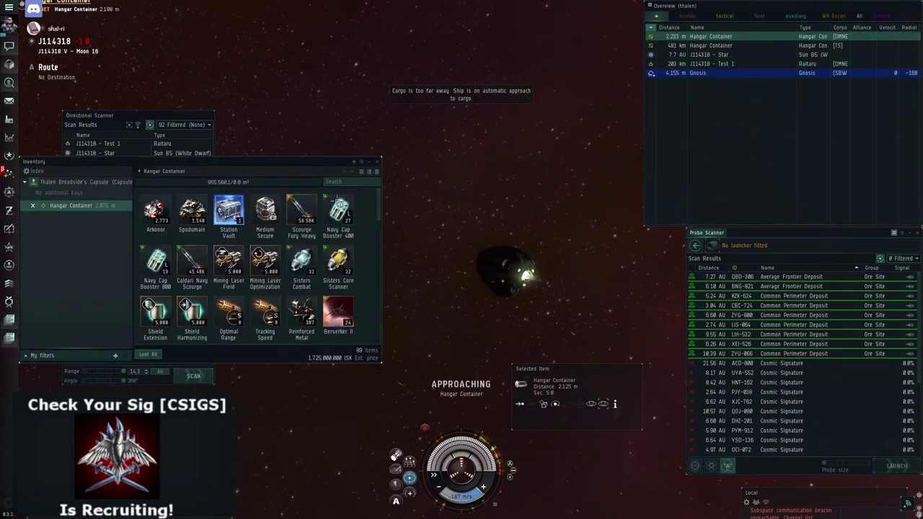
scroll(300, 256, down, 3)
scroll(299, 256, down, 3)
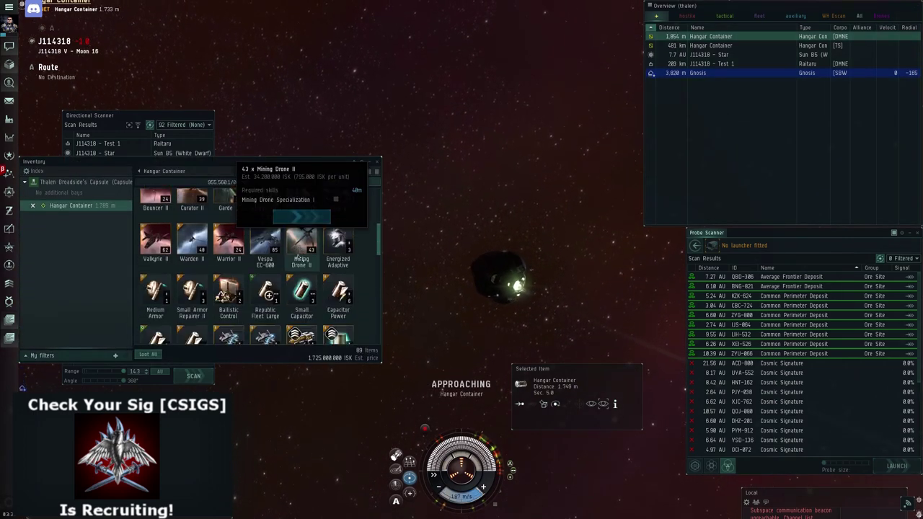
scroll(299, 256, down, 3)
scroll(299, 258, down, 3)
scroll(299, 257, down, 2)
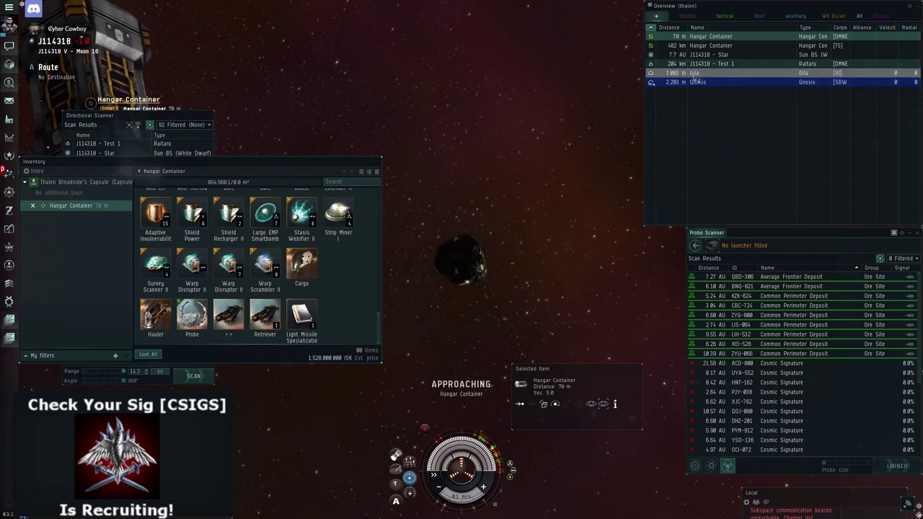
Step: Board the Gila beside the container and move twelve selected container modules into it
right_click(679, 74)
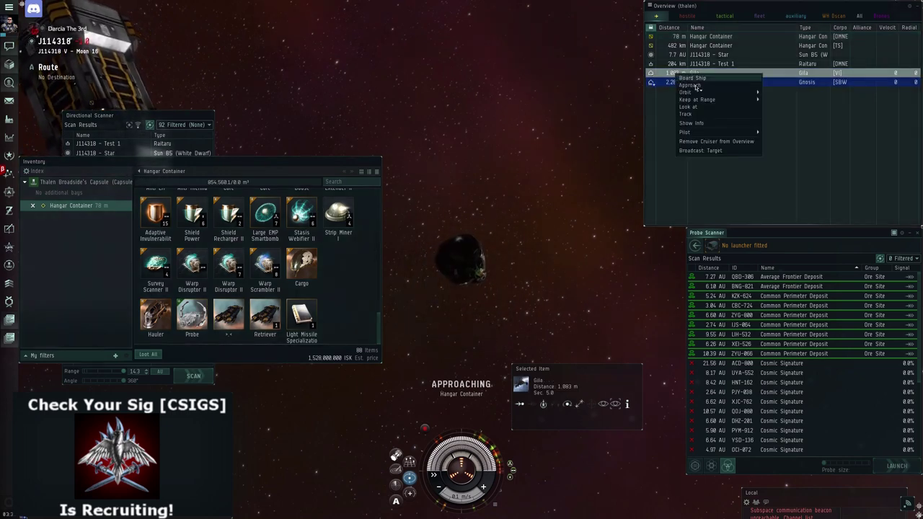
click(693, 78)
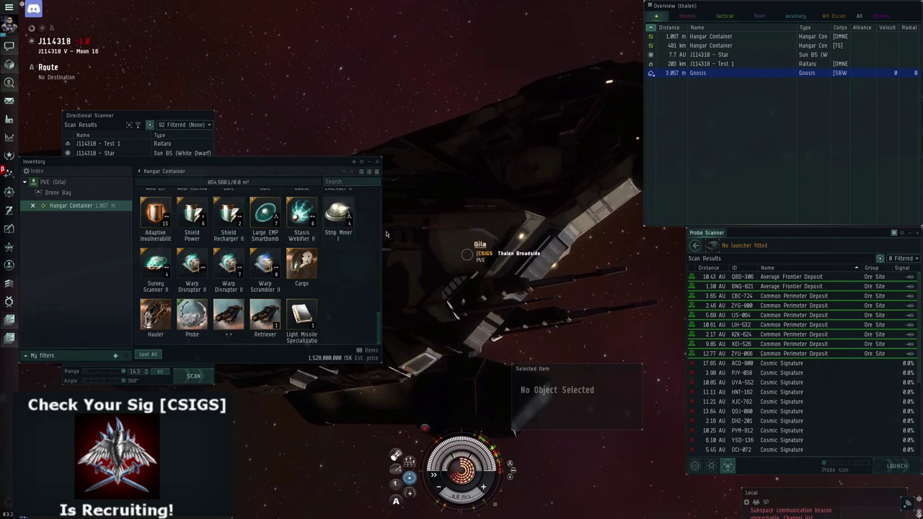
scroll(386, 233, up, 5)
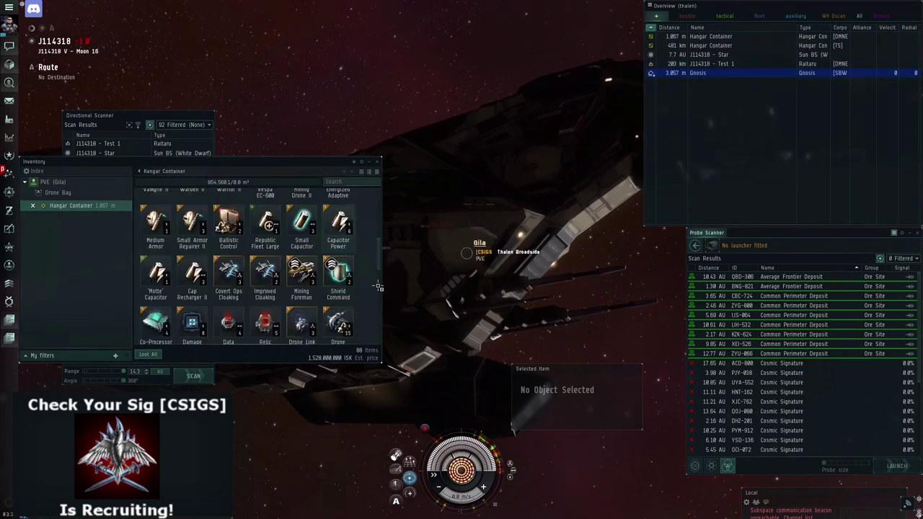
drag(377, 287, 126, 220)
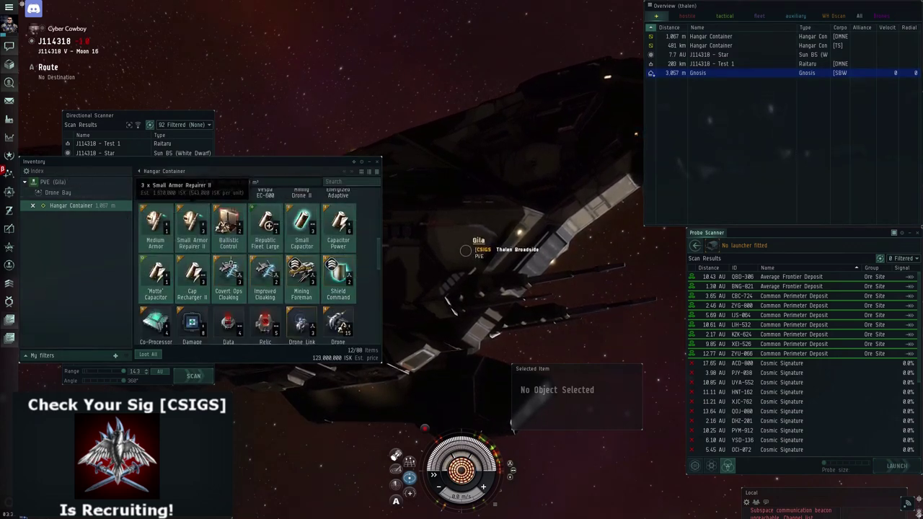
drag(191, 223, 70, 196)
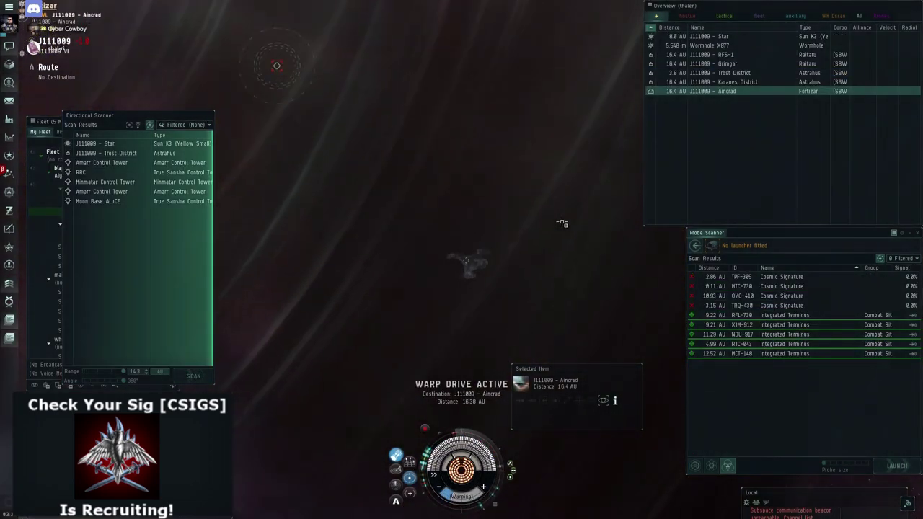
Step: Warp toward the Aincrad Fortizar, run a d-scan, and jump wormhole X877 into J114318
mouse_move(562, 223)
mouse_down()
mouse_move(613, 216)
mouse_move(464, 199)
mouse_up()
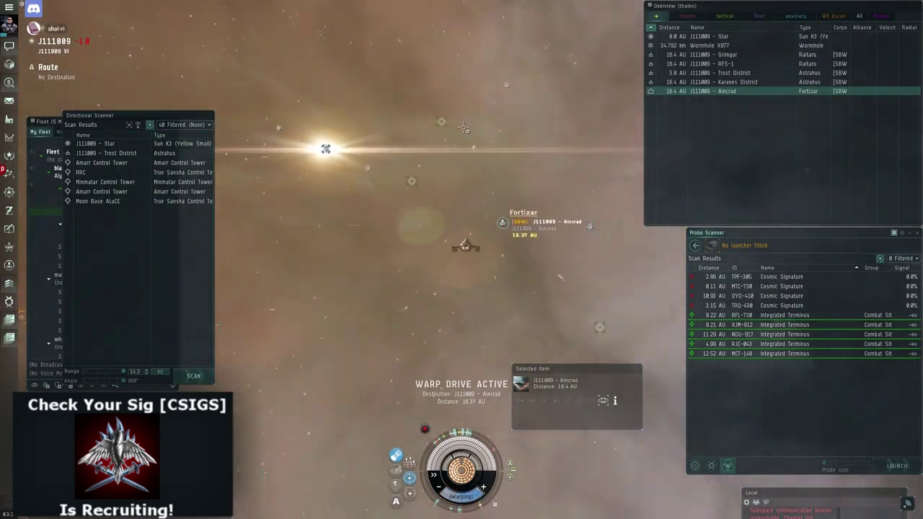
key(v)
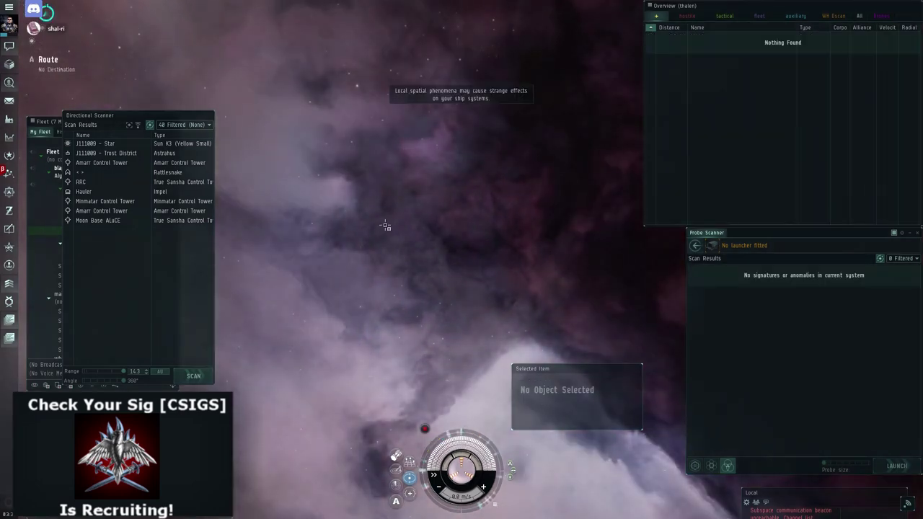
key(v)
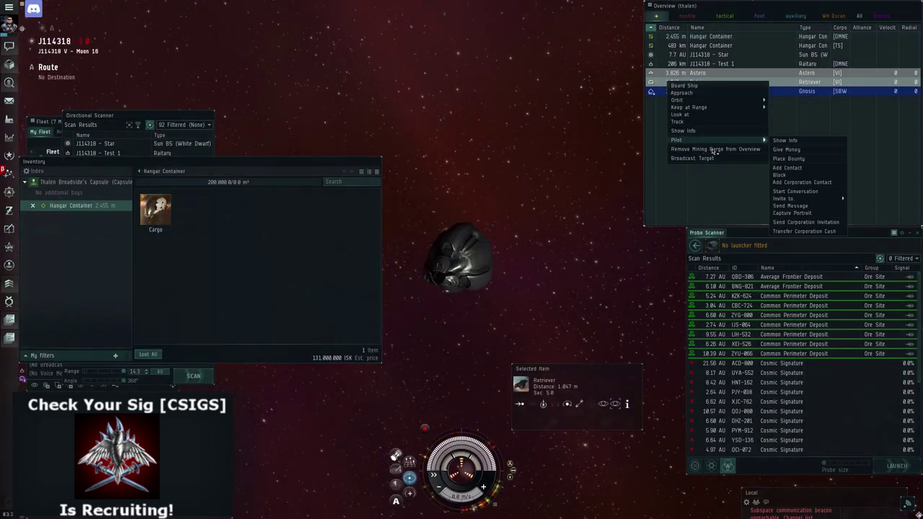
Step: Approach the Retriever parked beside the emptied hangar container
click(700, 95)
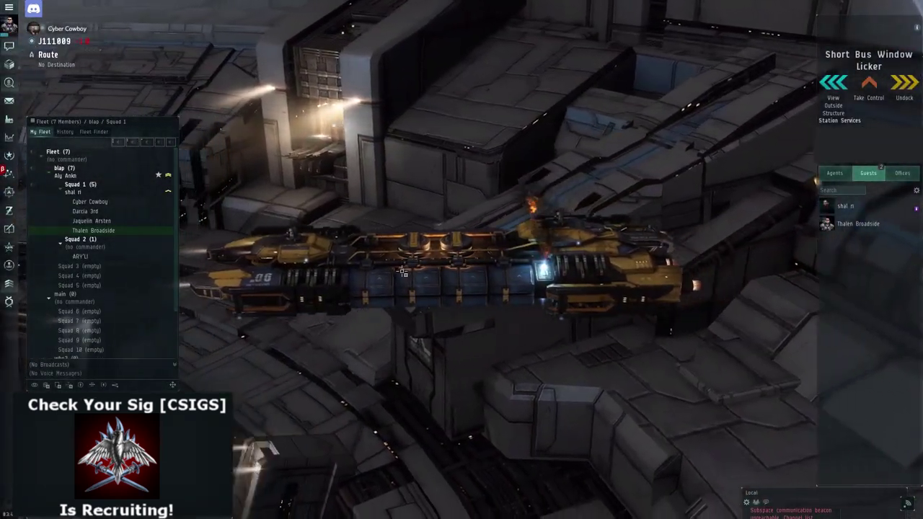
Step: Bring up the actions menu for the Retriever docked in the Aincrad hangar
right_click(401, 266)
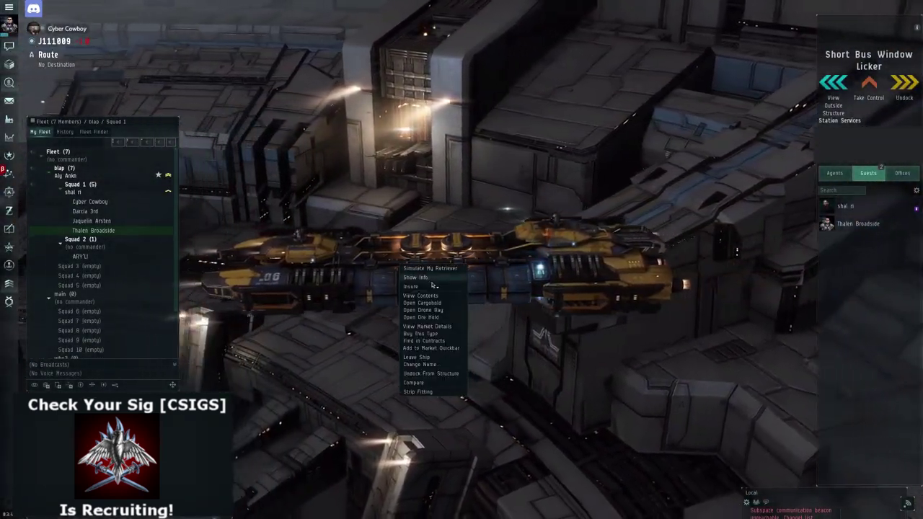